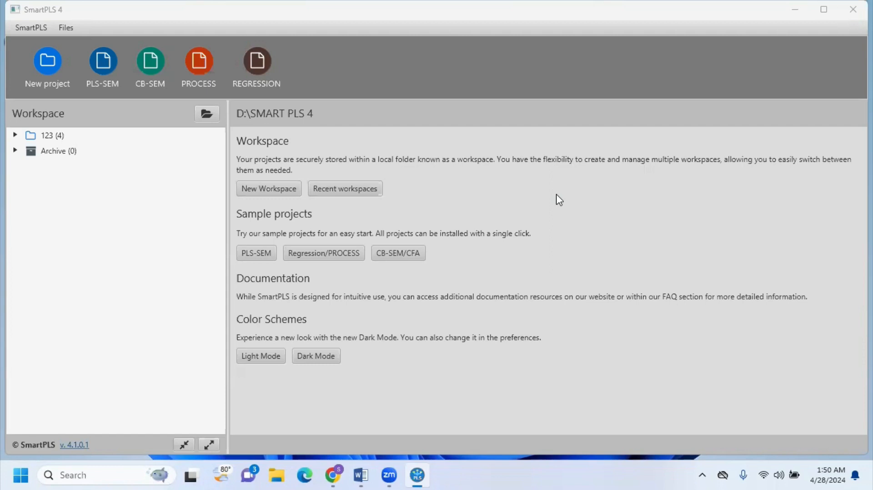
# Step: Check the mediation diagram in Word and create a new SmartPLS project named "Mediation analysis"
pyautogui.click(362, 475)
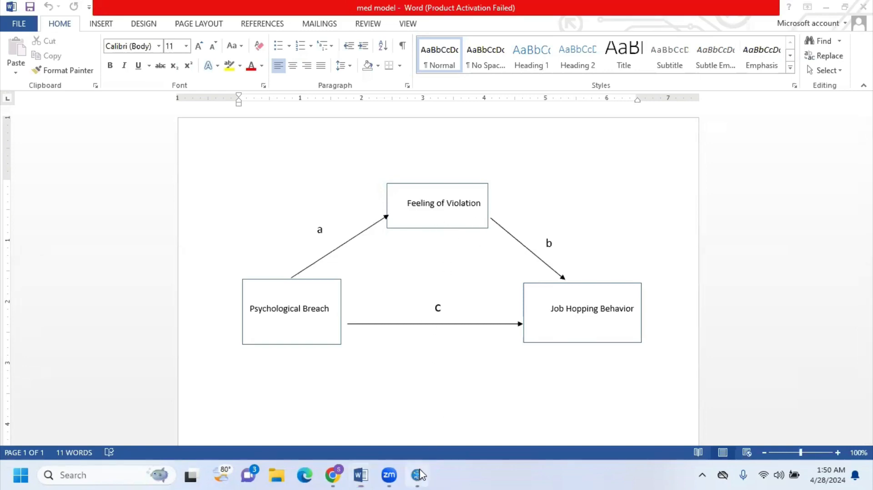
pyautogui.click(419, 473)
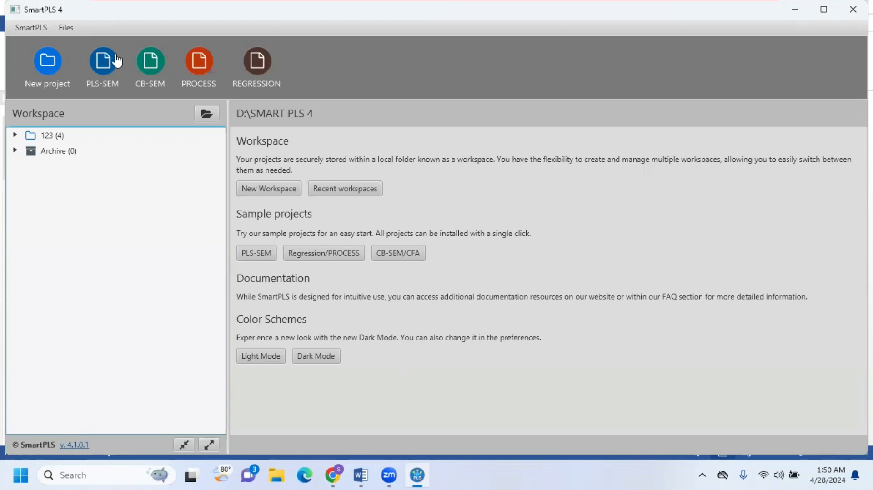
pyautogui.click(48, 64)
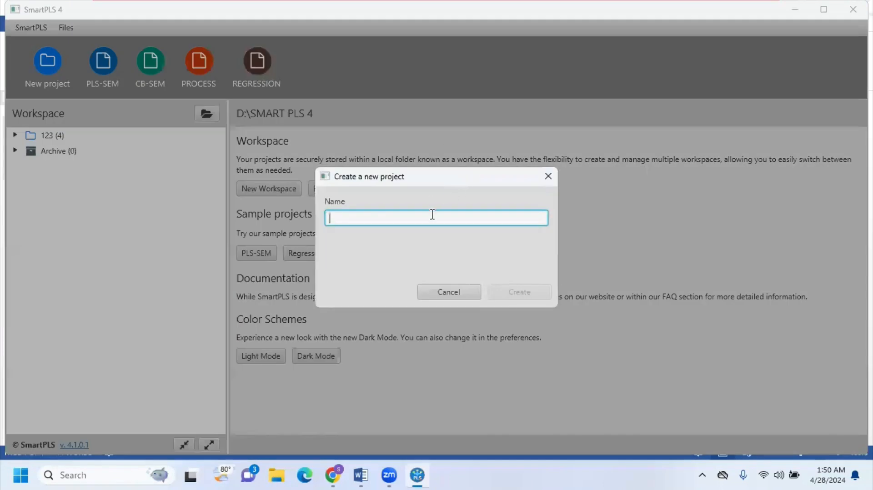
pyautogui.write('M')
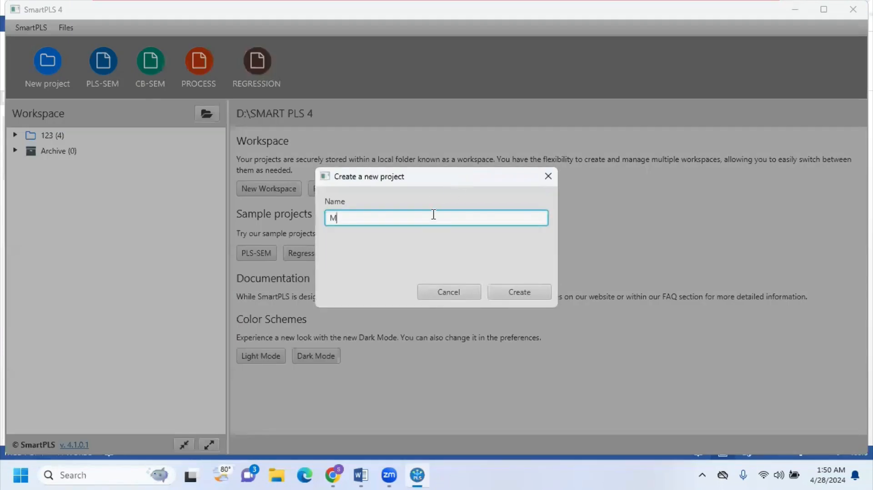
pyautogui.write('ediation analysis')
pyautogui.click(527, 291)
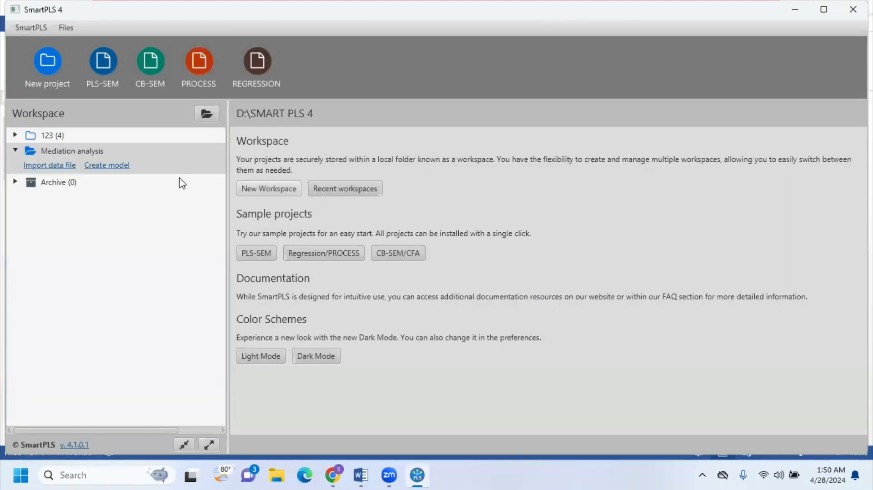
# Step: Import the MED comma-separated data file into the Mediation analysis project and return to the workspace
pyautogui.click(58, 166)
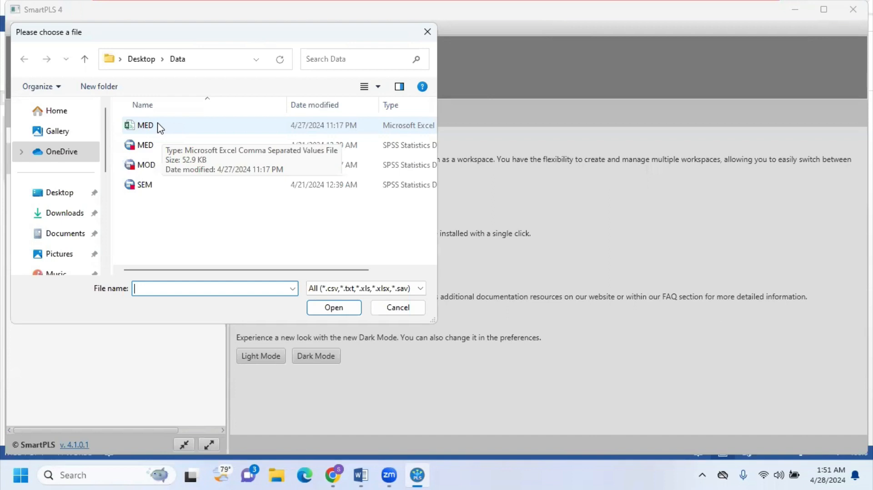
pyautogui.doubleClick(160, 128)
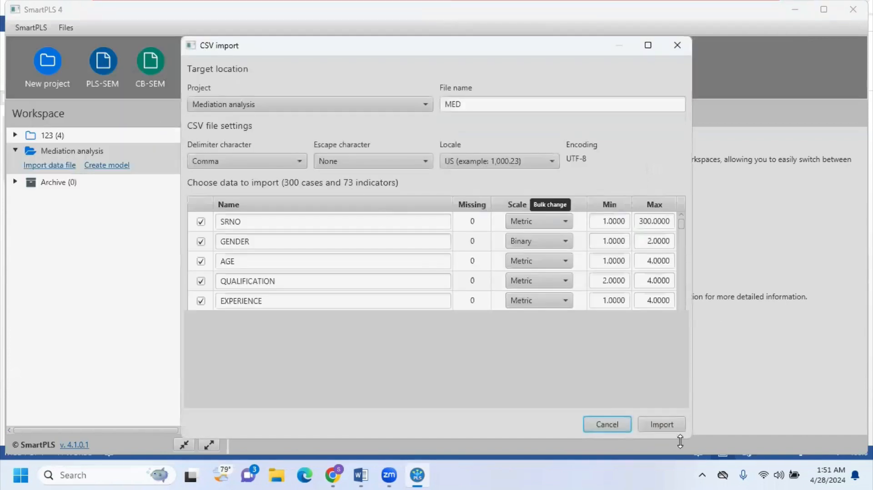
pyautogui.click(675, 425)
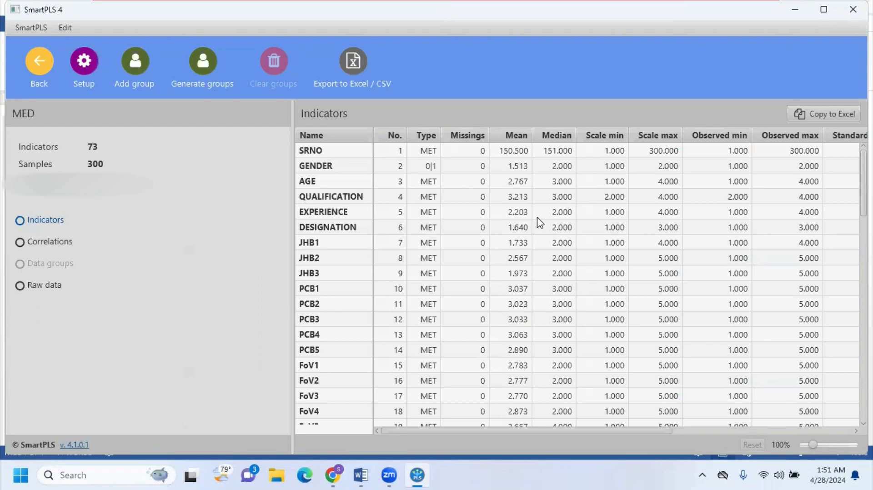
pyautogui.click(50, 63)
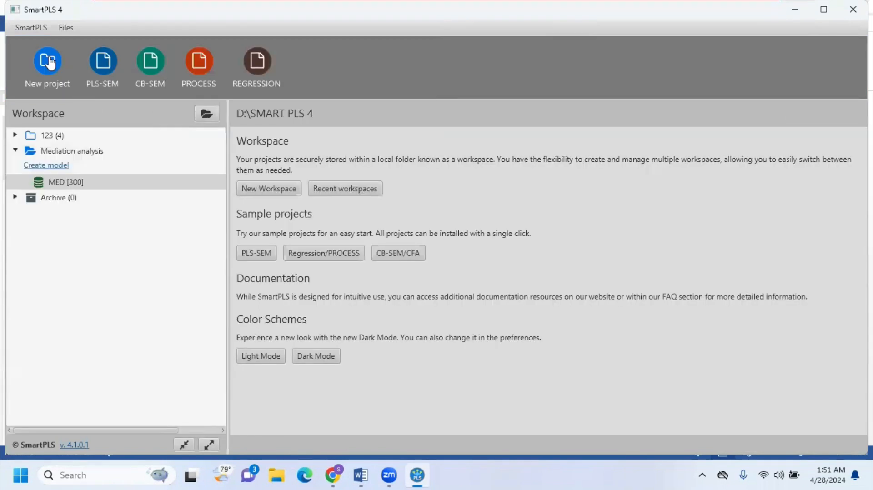
# Step: Create a PLS-SEM model named "Mediation Analysis" in the Mediation analysis project
pyautogui.click(57, 166)
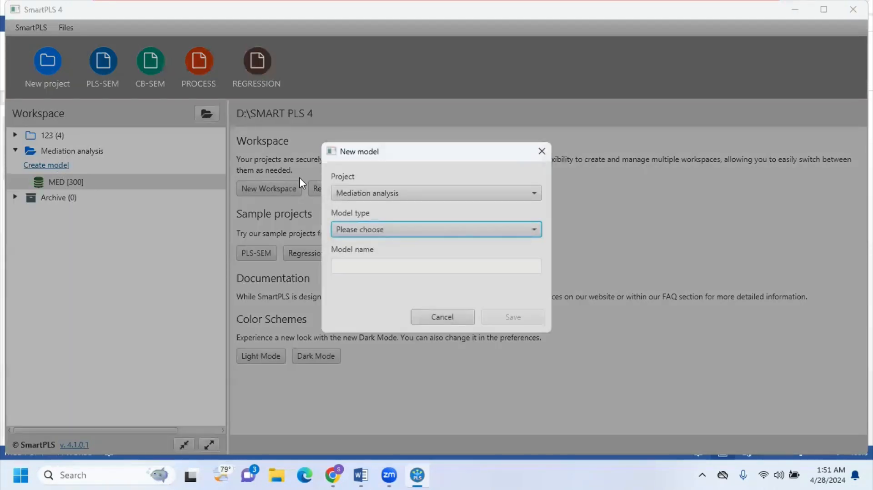
pyautogui.click(533, 230)
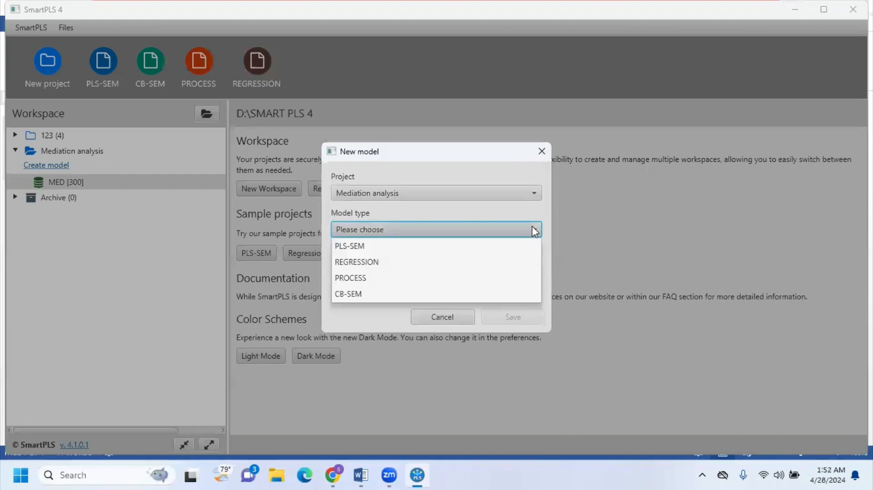
pyautogui.click(370, 247)
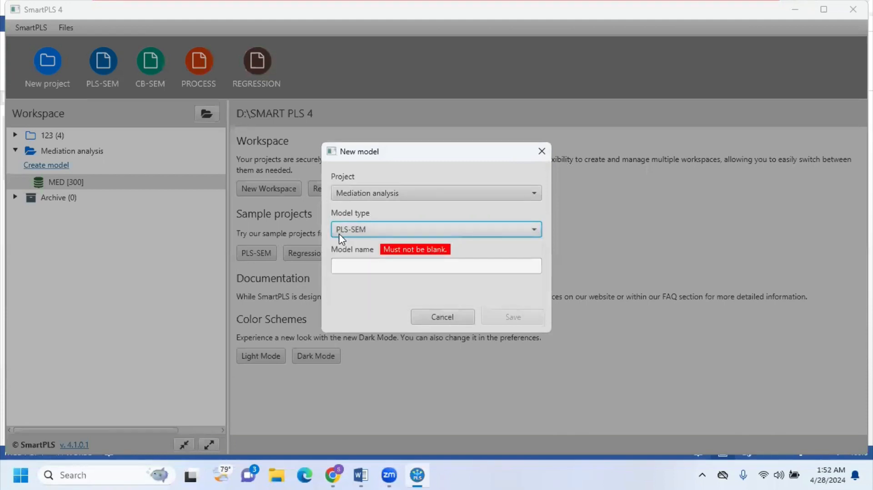
pyautogui.click(383, 268)
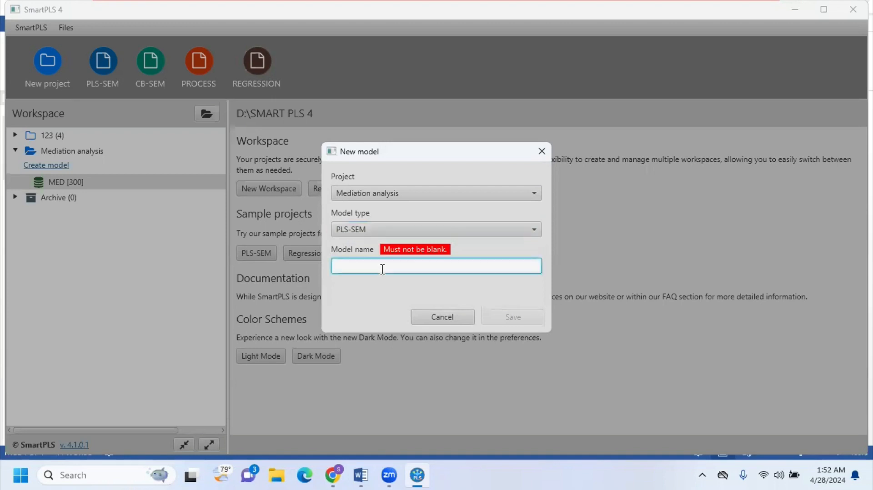
pyautogui.write('Me')
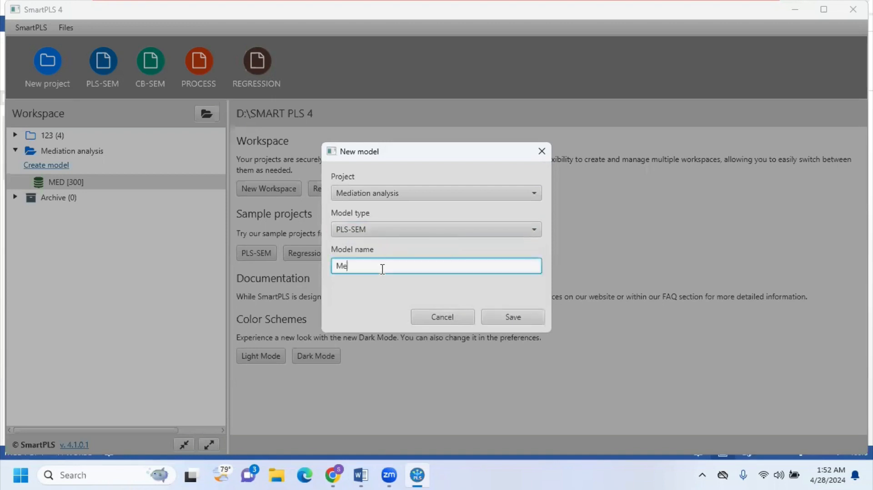
pyautogui.write('diation Analysis')
pyautogui.press('BackSpace')
pyautogui.press('BackSpace')
pyautogui.write('is')
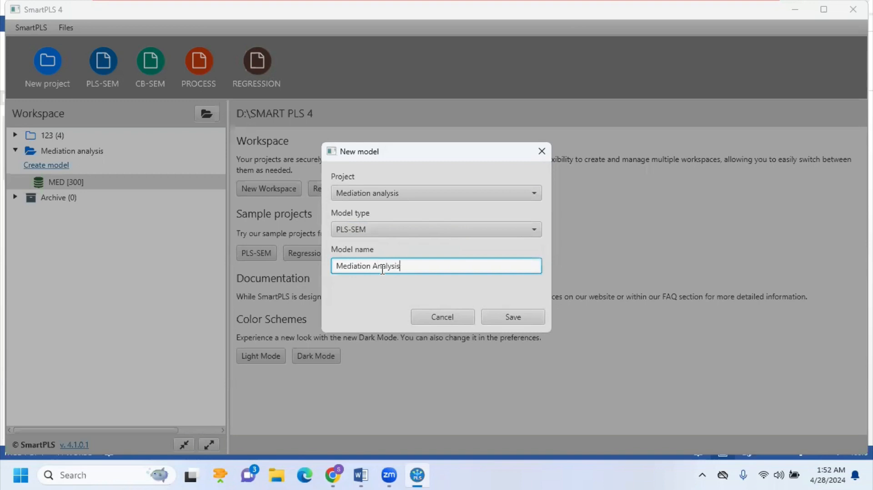
pyautogui.click(517, 314)
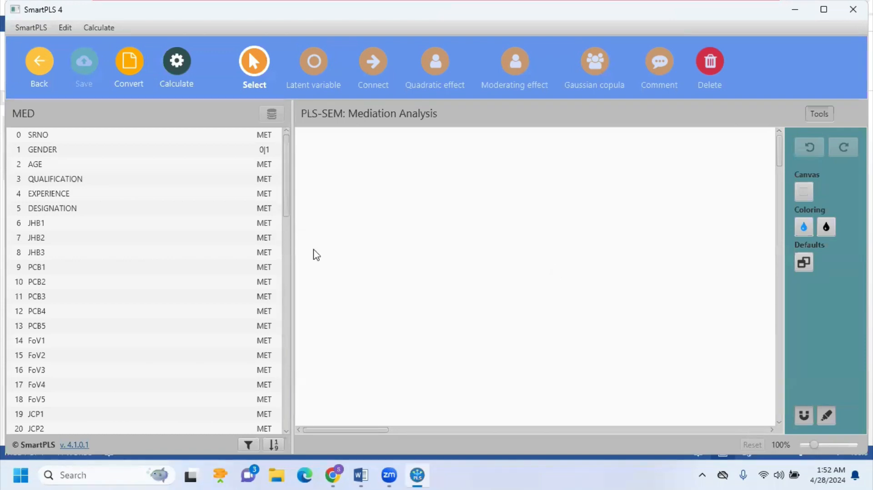
# Step: Consult the Word diagram and place the indicators PCB1_2R_1 through PCB5_1 together on the SmartPLS model canvas as a construct
pyautogui.click(366, 475)
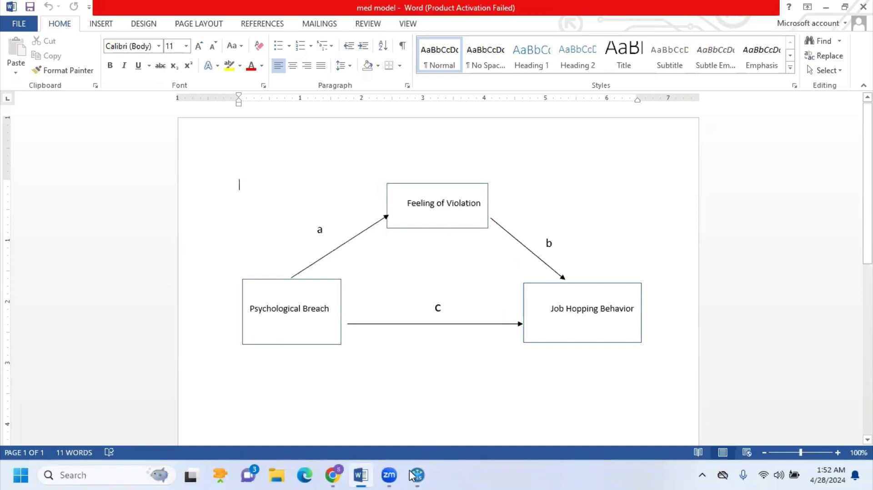
pyautogui.click(424, 475)
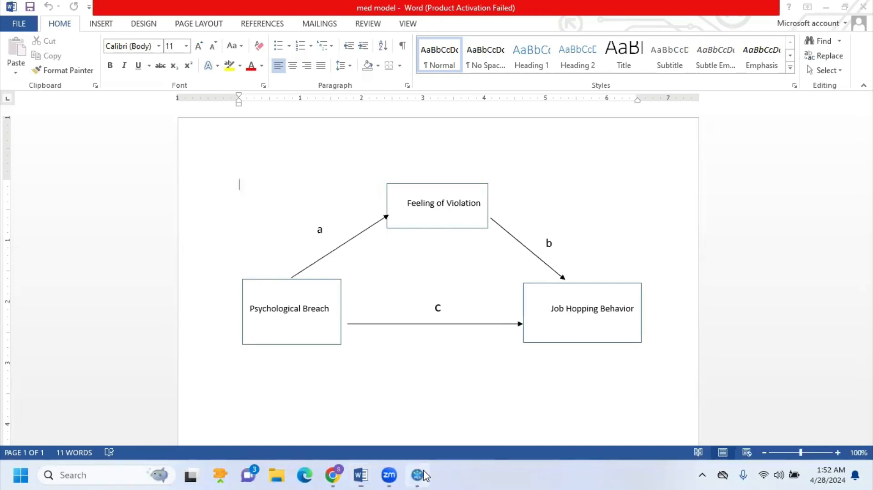
pyautogui.moveTo(290, 214); pyautogui.dragTo(314, 363)
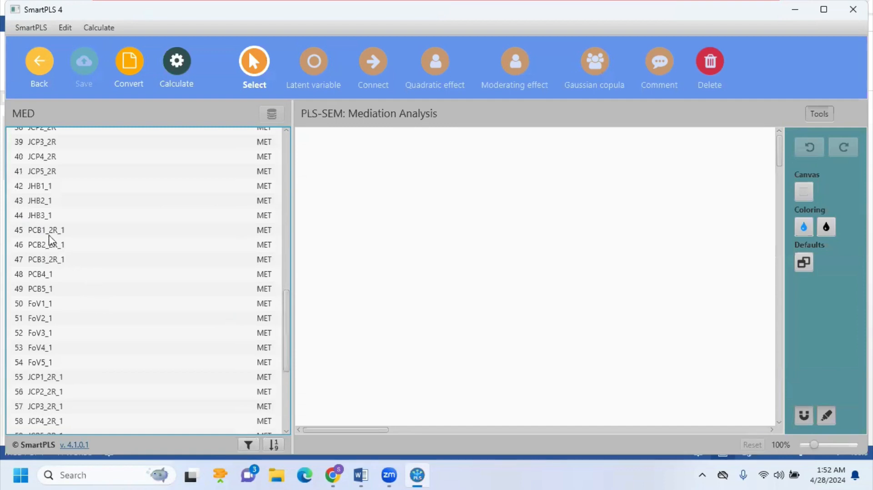
pyautogui.click(50, 235)
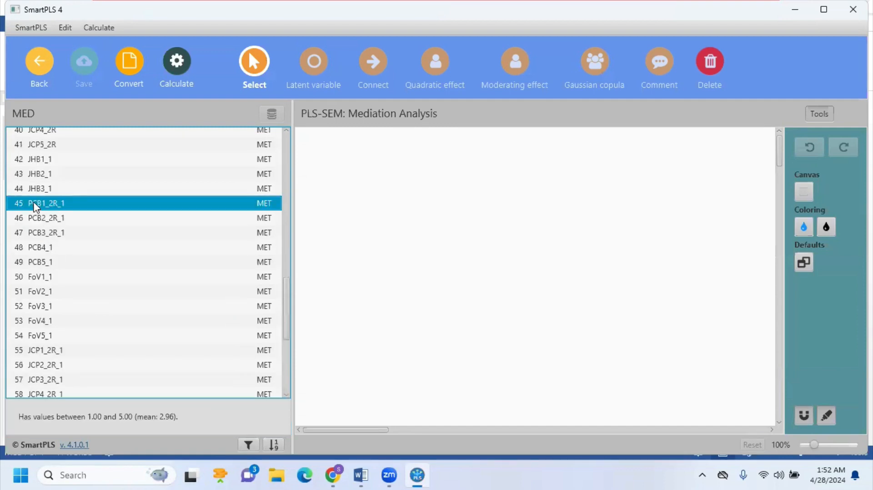
pyautogui.hotkey('shift', 'Down')
pyautogui.hotkey('shift', 'Down')
pyautogui.hotkey('shift', 'Down')
pyautogui.hotkey('shift', 'Down')
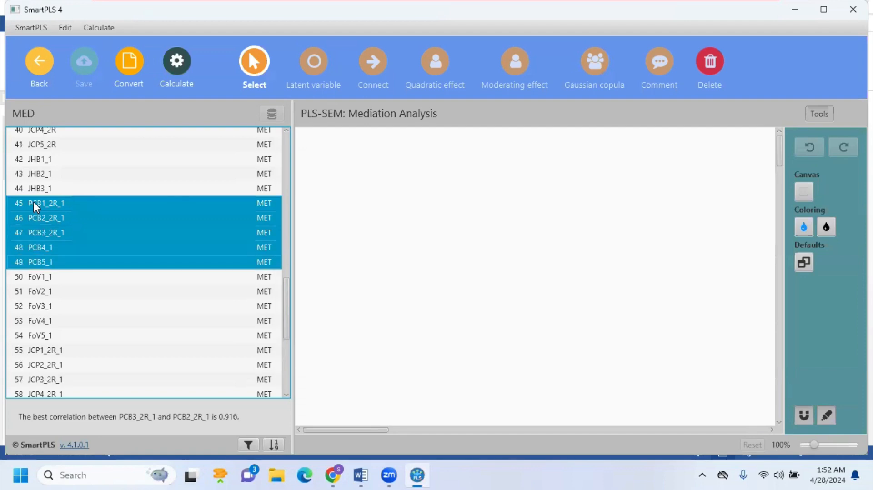
pyautogui.moveTo(34, 204); pyautogui.dragTo(366, 205)
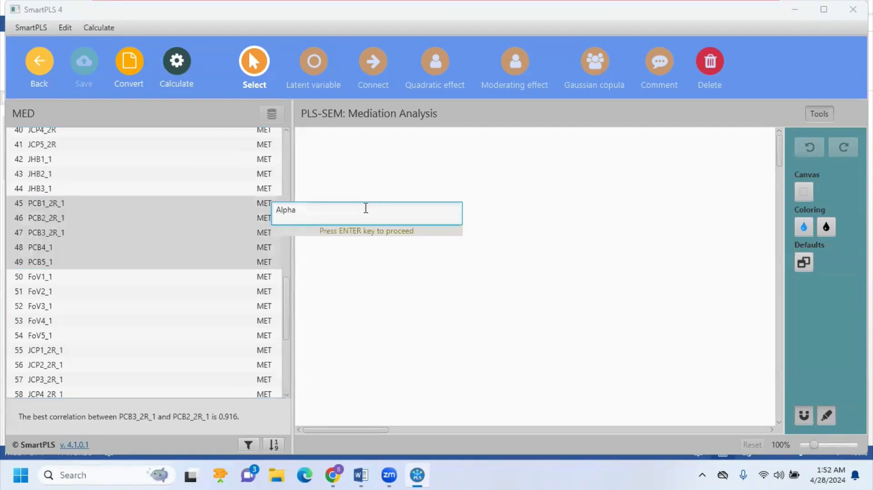
# Step: Name the new construct PCB and move it slightly down and to the right on the canvas
pyautogui.press('BackSpace')
pyautogui.press('BackSpace')
pyautogui.press('BackSpace')
pyautogui.press('BackSpace')
pyautogui.press('BackSpace')
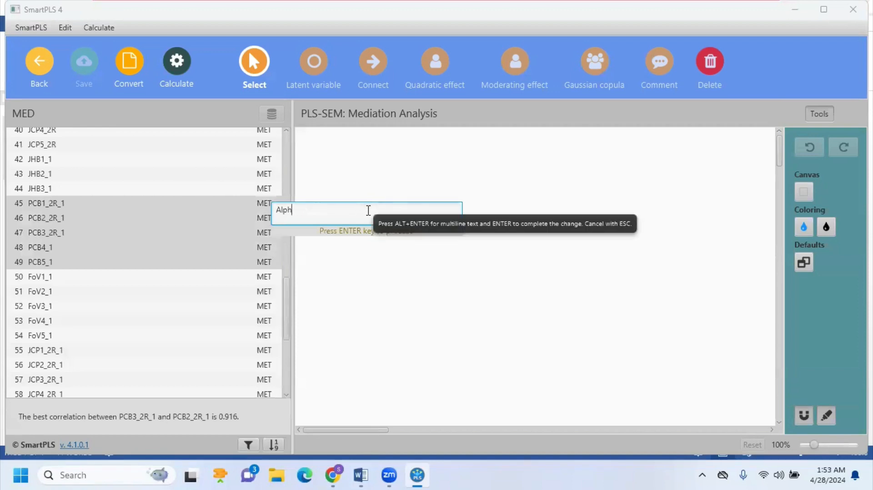
pyautogui.write('PCB')
pyautogui.press('Return')
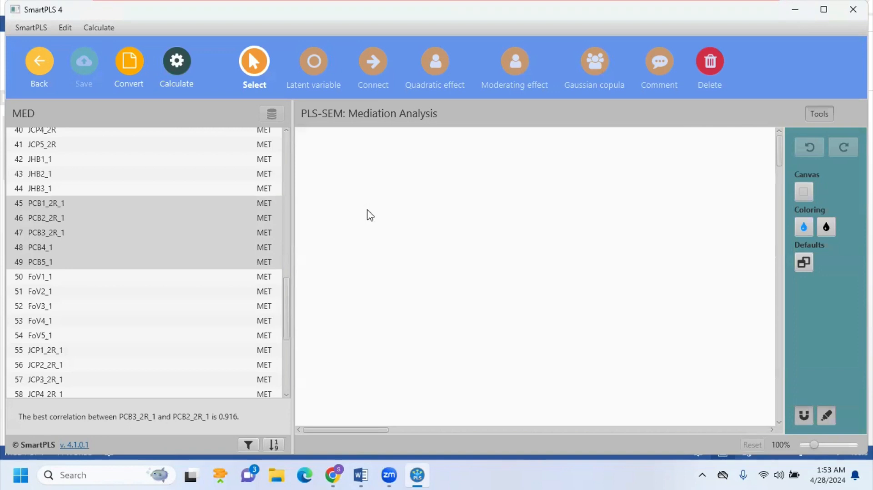
pyautogui.click(363, 205)
pyautogui.moveTo(363, 232); pyautogui.dragTo(390, 253)
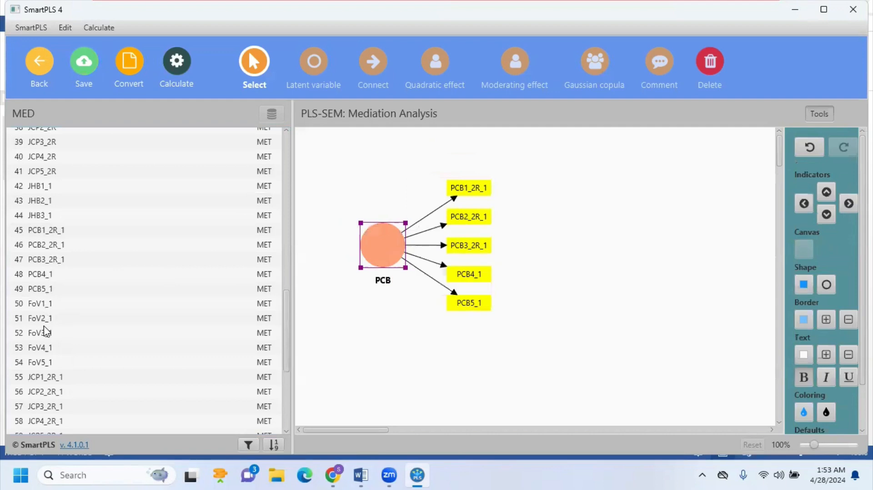
# Step: Add a construct named FOV with the indicators FoV1_1 through FoV5_1, above and to the right of PCB
pyautogui.click(36, 307)
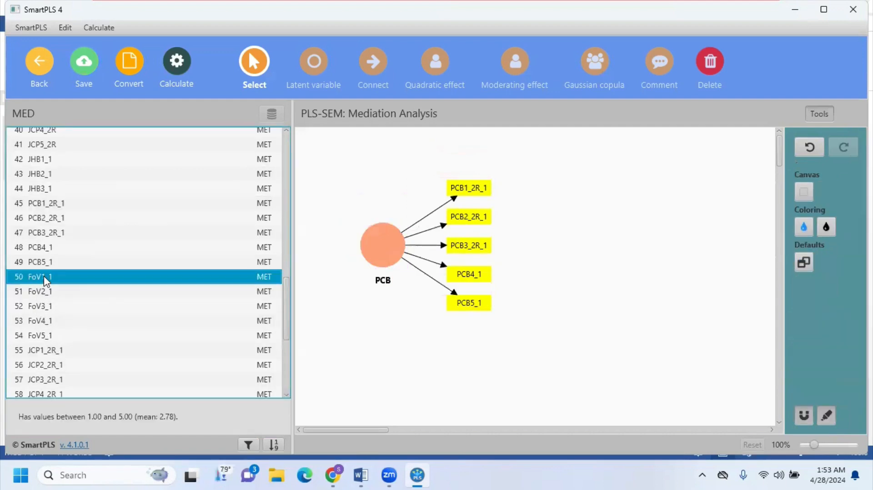
pyautogui.hotkey('shift', 'Down')
pyautogui.hotkey('shift', 'Down')
pyautogui.hotkey('shift', 'Down')
pyautogui.hotkey('shift', 'Down')
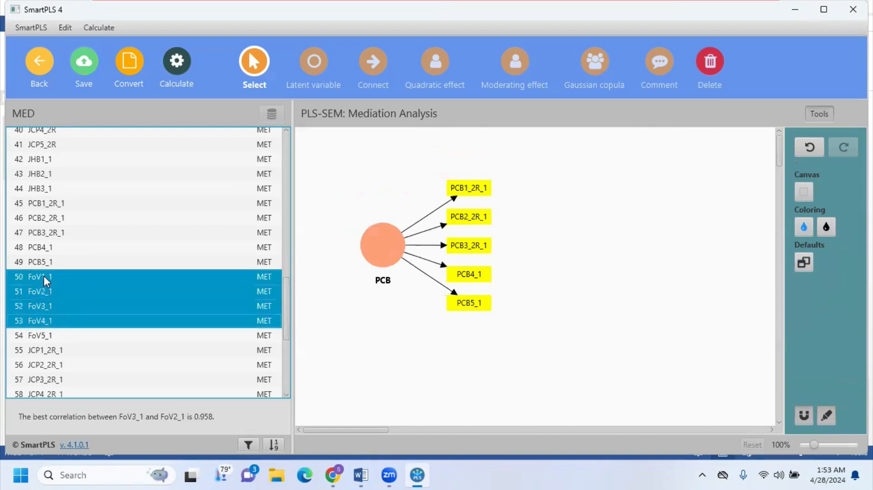
pyautogui.moveTo(52, 289); pyautogui.dragTo(575, 181)
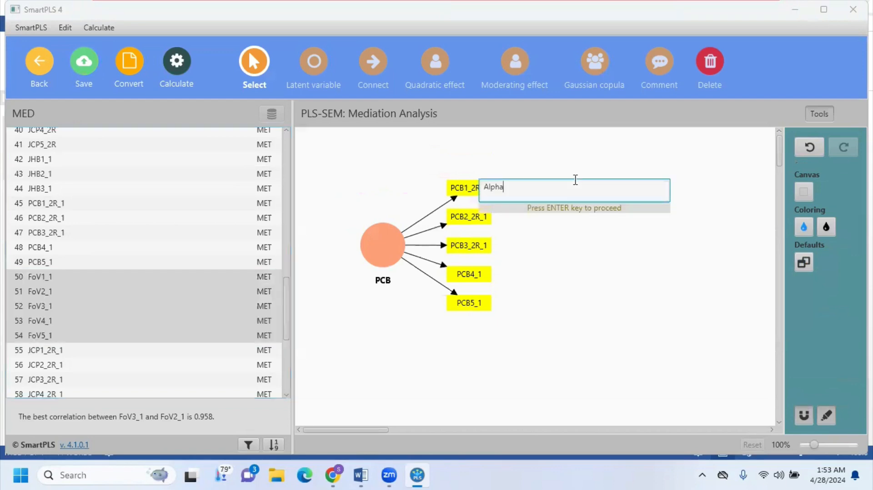
pyautogui.press('BackSpace')
pyautogui.press('BackSpace')
pyautogui.press('BackSpace')
pyautogui.press('BackSpace')
pyautogui.press('BackSpace')
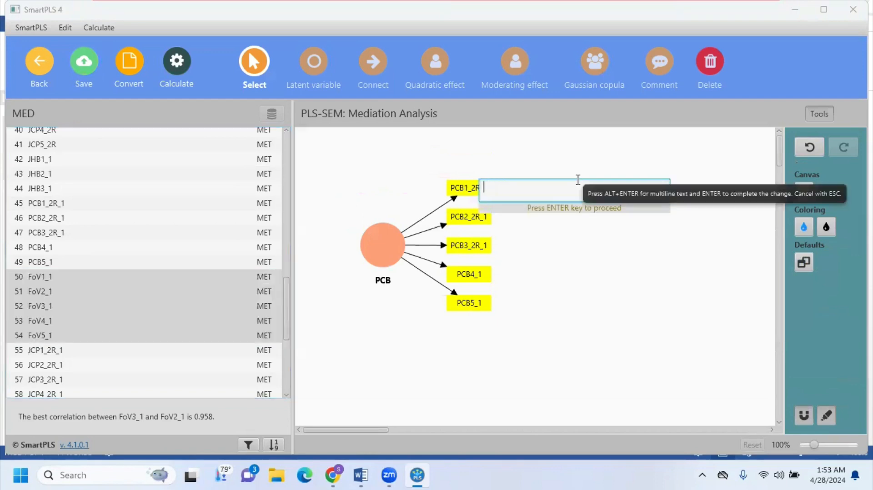
pyautogui.write('FOV')
pyautogui.press('Return')
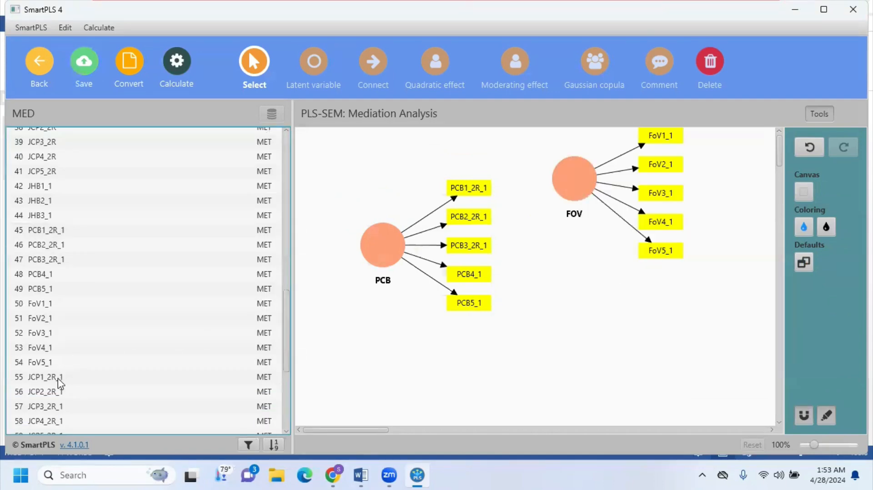
# Step: Place the indicators JHB1_1 through JHB3_1 together on the model canvas as a construct below FOV
pyautogui.click(49, 188)
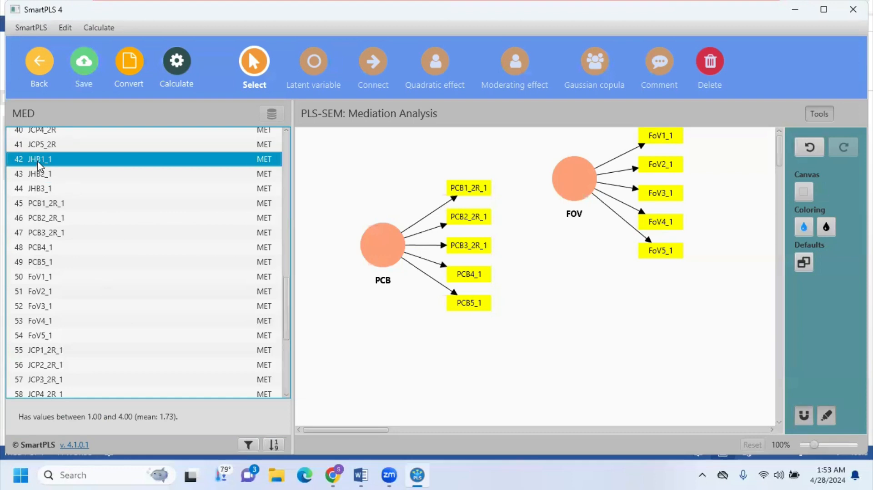
pyautogui.hotkey('shift', 'Down')
pyautogui.hotkey('shift', 'Down')
pyautogui.hotkey('shift', 'Down')
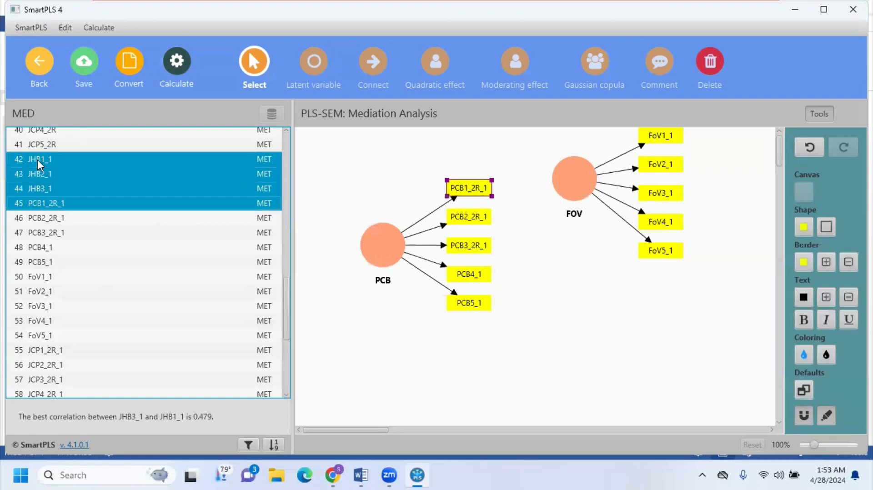
pyautogui.hotkey('shift', 'Up')
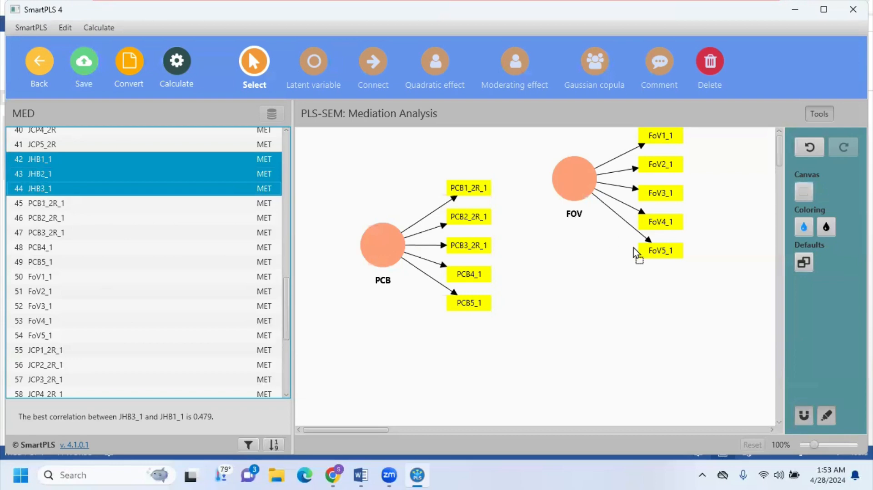
pyautogui.moveTo(636, 253); pyautogui.dragTo(637, 318)
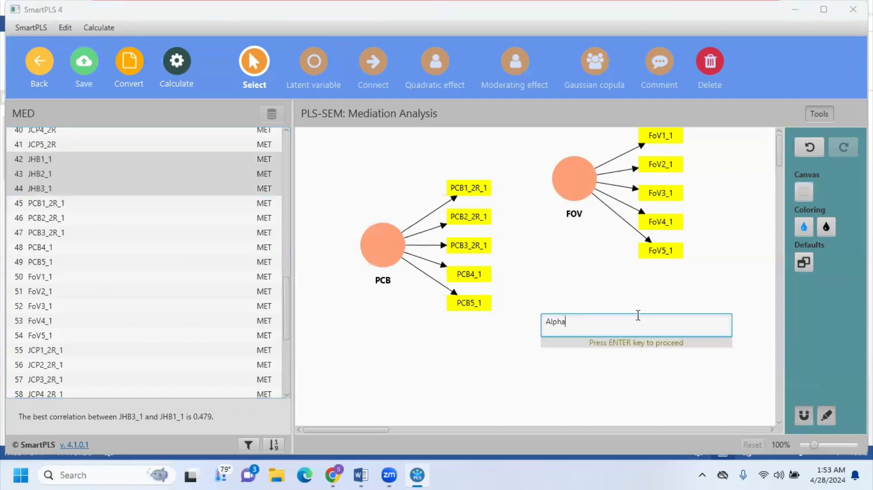
# Step: Name the new construct with the JHB indicators JHB
pyautogui.press('BackSpace')
pyautogui.press('BackSpace')
pyautogui.press('BackSpace')
pyautogui.press('BackSpace')
pyautogui.press('BackSpace')
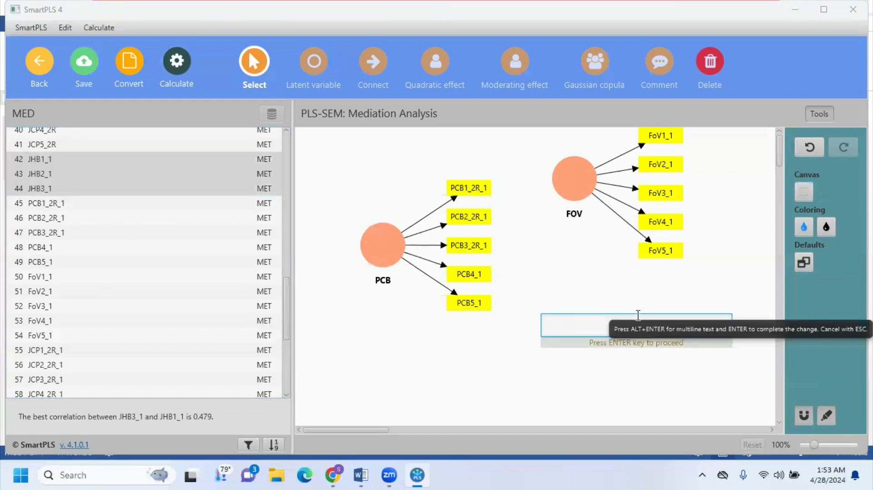
pyautogui.write('JBH')
pyautogui.press('BackSpace')
pyautogui.press('BackSpace')
pyautogui.write('HB')
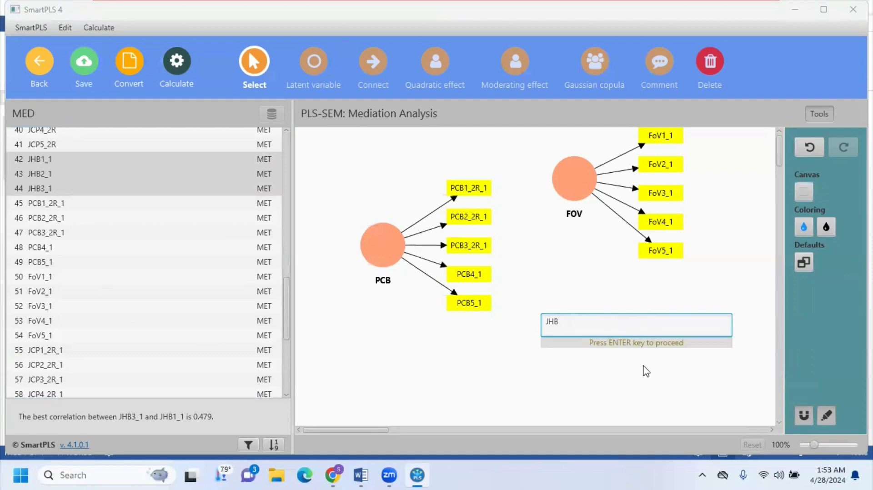
pyautogui.press('Return')
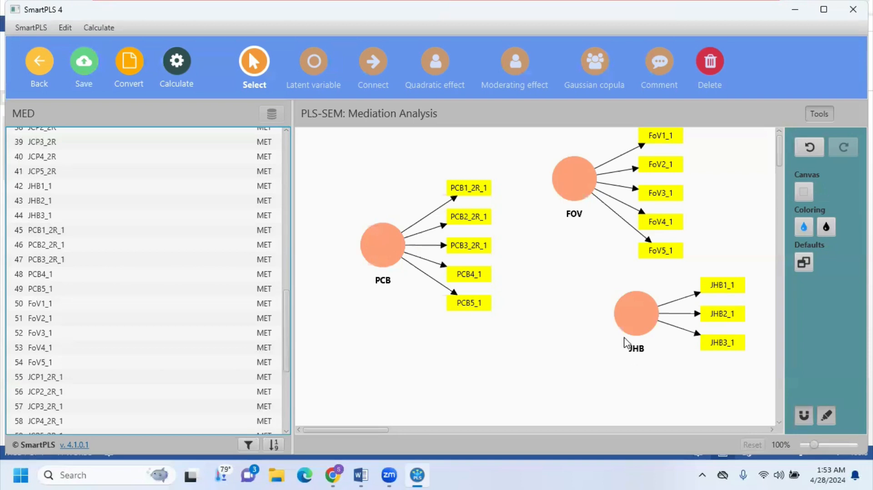
# Step: Align the PCB construct's indicators to its left side and shift the construct slightly down and to the right
pyautogui.moveTo(385, 261)
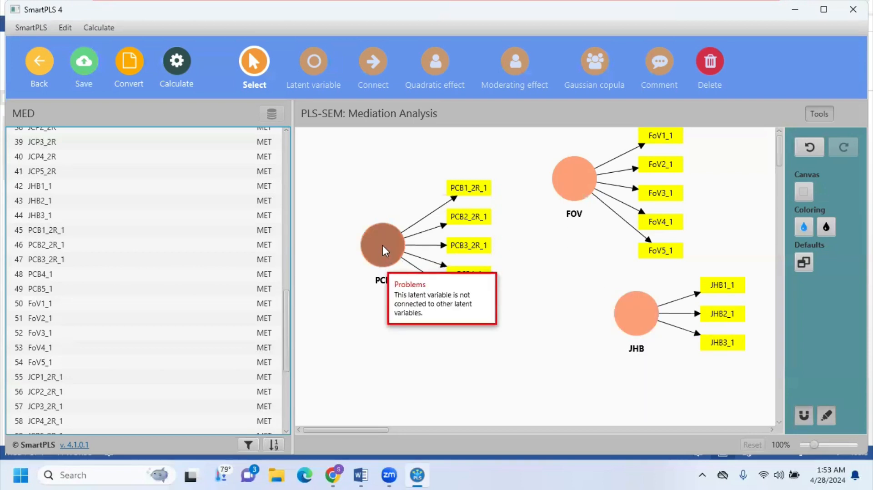
pyautogui.click(385, 251)
pyautogui.rightClick(384, 250)
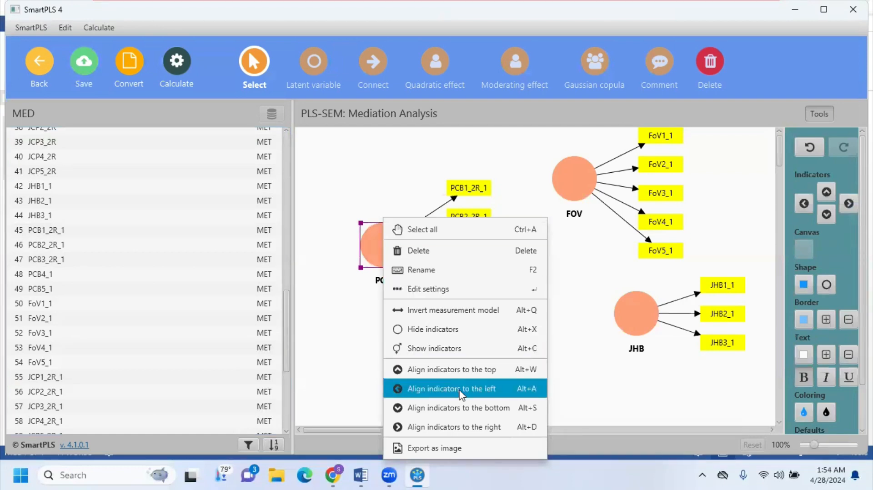
pyautogui.click(460, 391)
pyautogui.moveTo(388, 251); pyautogui.dragTo(403, 262)
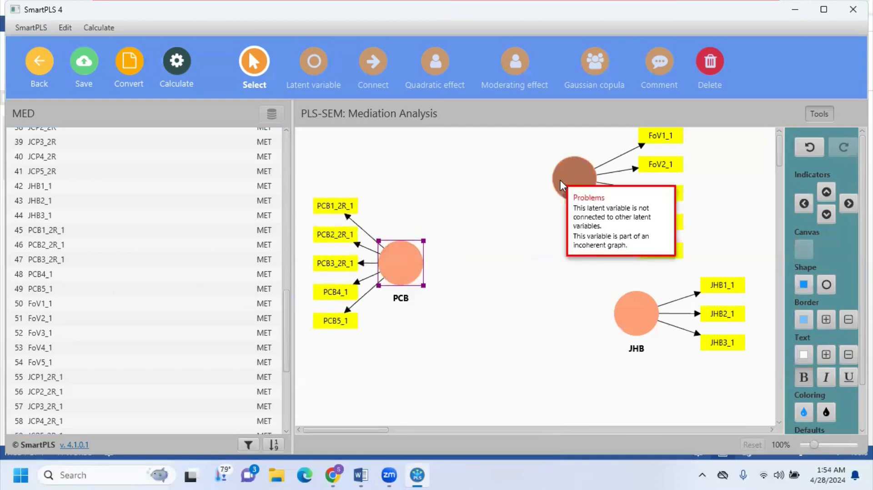
# Step: Move the FOV construct down and to the left on the canvas and align its indicators to the top
pyautogui.moveTo(563, 185); pyautogui.dragTo(533, 207)
pyautogui.rightClick(534, 208)
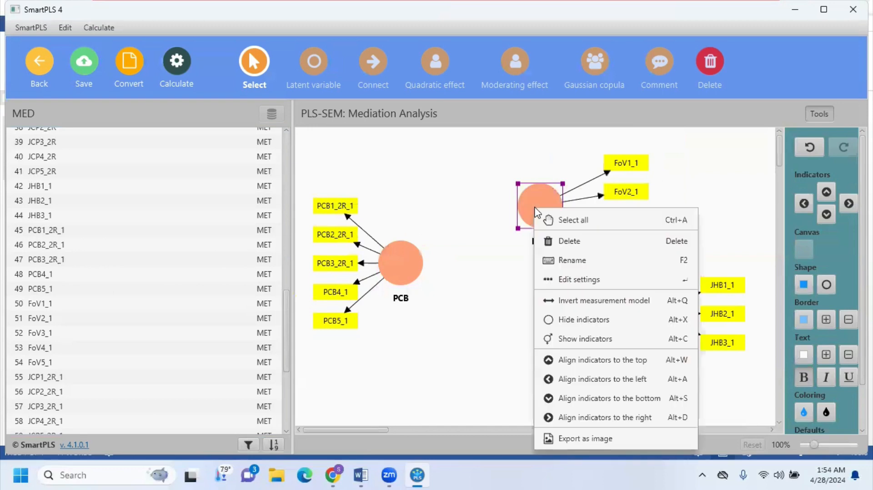
pyautogui.click(601, 360)
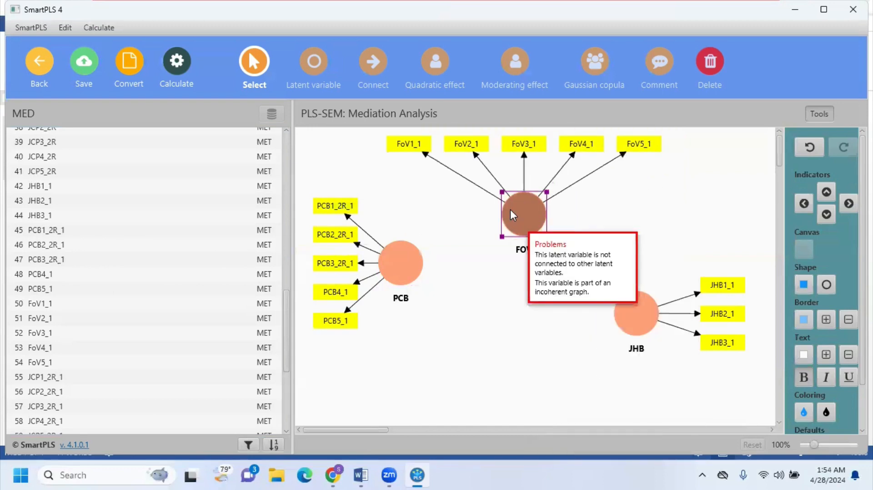
# Step: Move JHB up and PCB down so both sit below FOV at roughly the same height, forming a triangle
pyautogui.moveTo(622, 317); pyautogui.dragTo(624, 266)
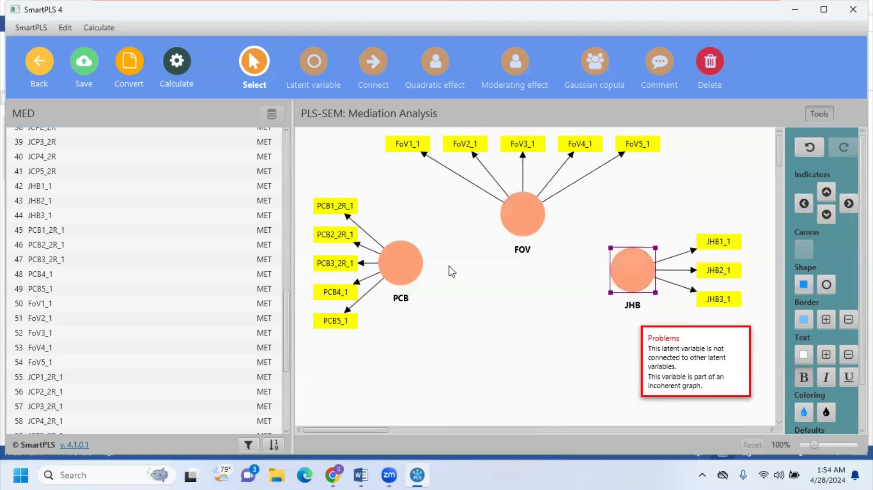
pyautogui.moveTo(405, 270); pyautogui.dragTo(400, 294)
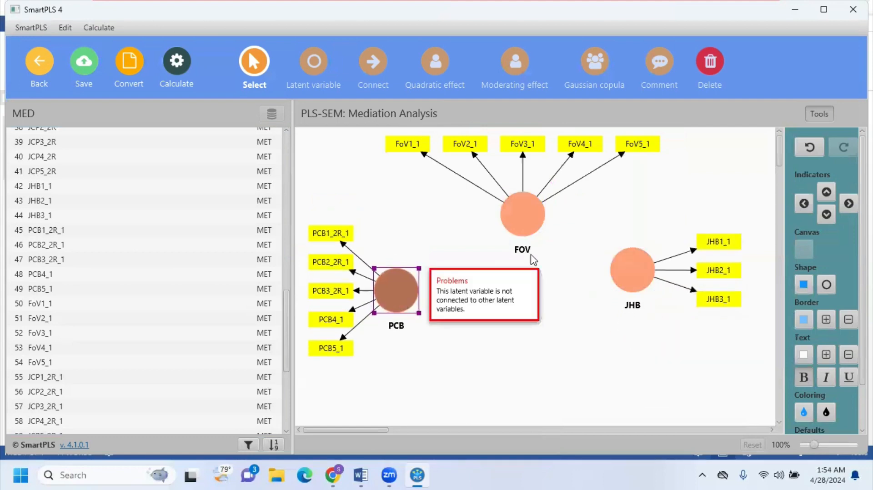
pyautogui.moveTo(624, 273); pyautogui.dragTo(630, 283)
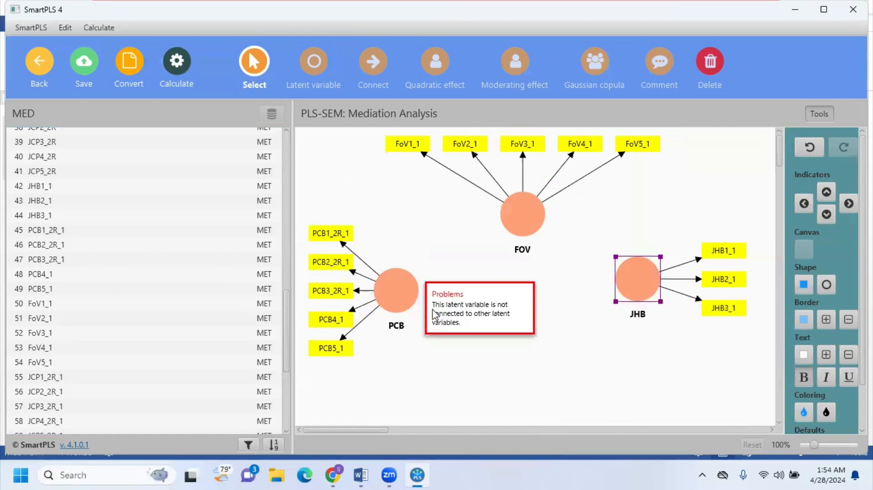
# Step: Connect the constructs with paths from PCB to JHB, PCB to FOV, and FOV to JHB
pyautogui.click(400, 295)
pyautogui.click(373, 66)
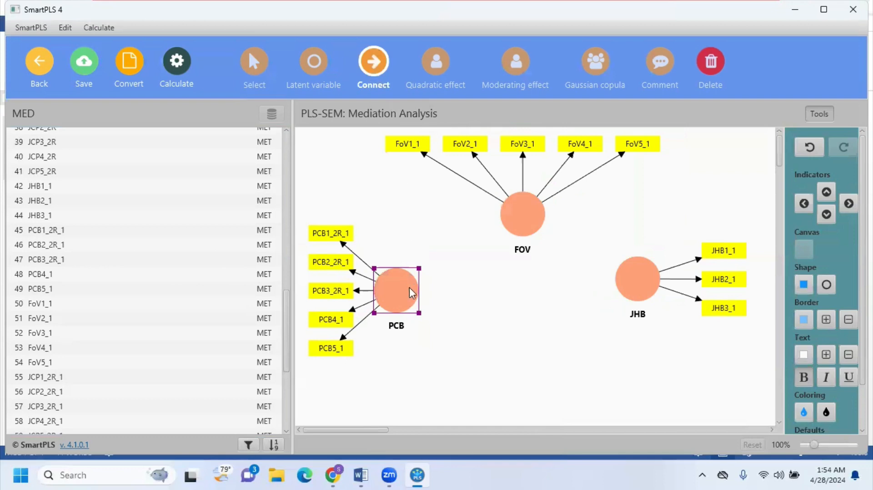
pyautogui.click(398, 296)
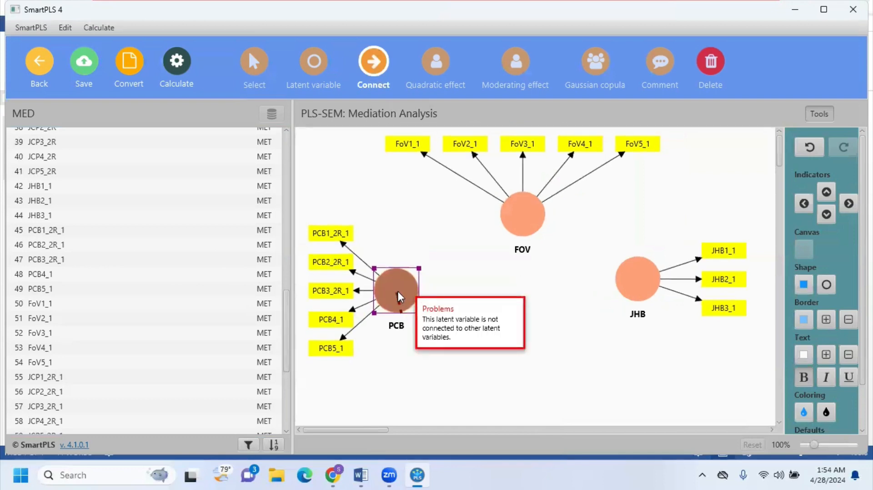
pyautogui.click(621, 290)
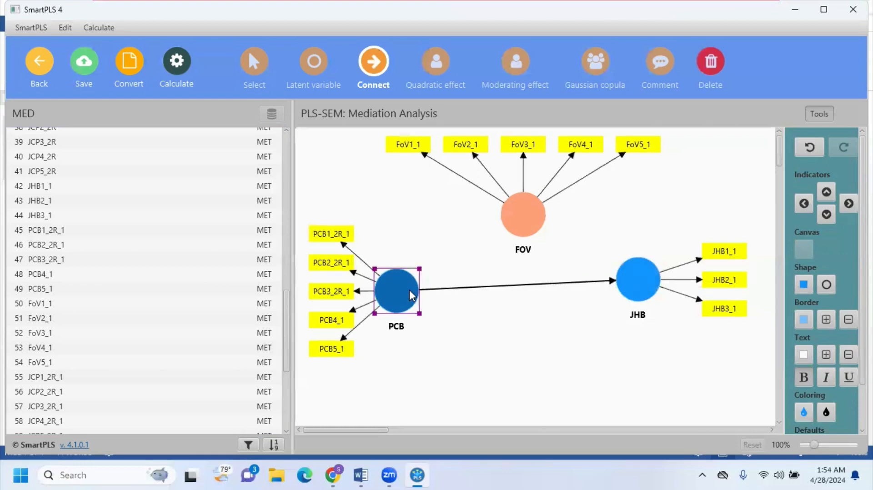
pyautogui.click(509, 223)
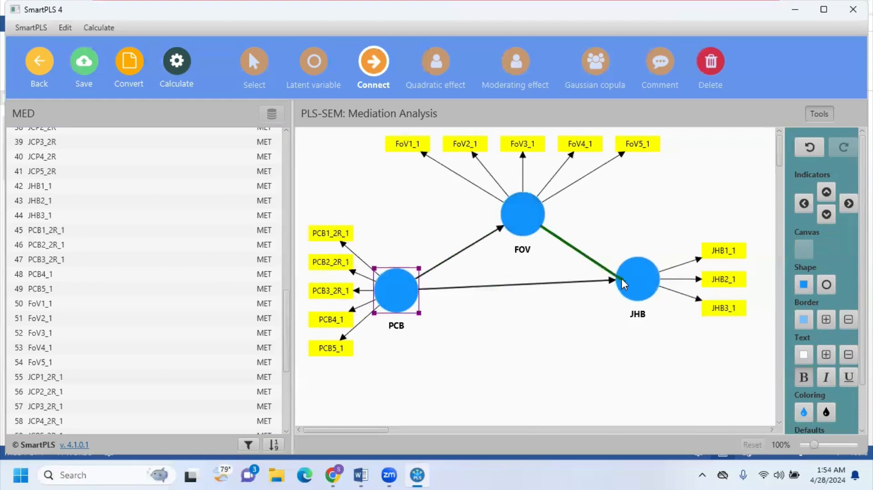
pyautogui.click(628, 288)
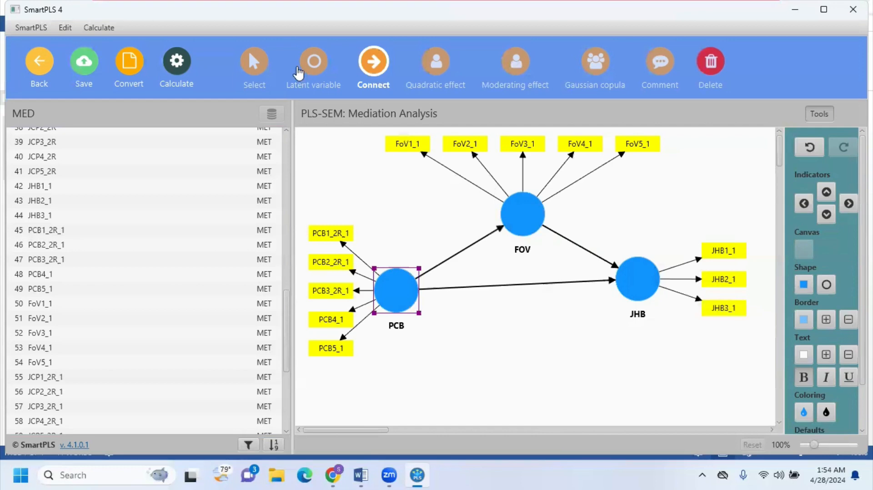
# Step: Run bootstrapping with the confidence interval method set to Bias-corrected and accelerated (BCa) bootstrap
pyautogui.click(177, 70)
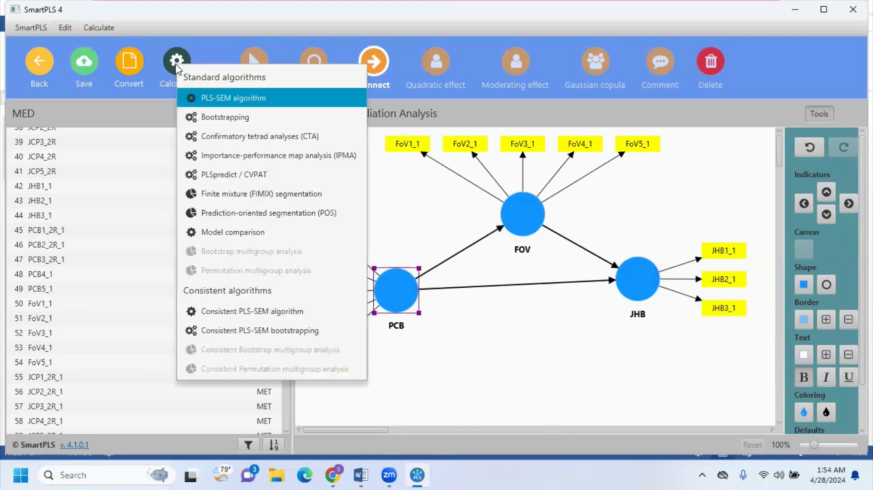
pyautogui.click(192, 115)
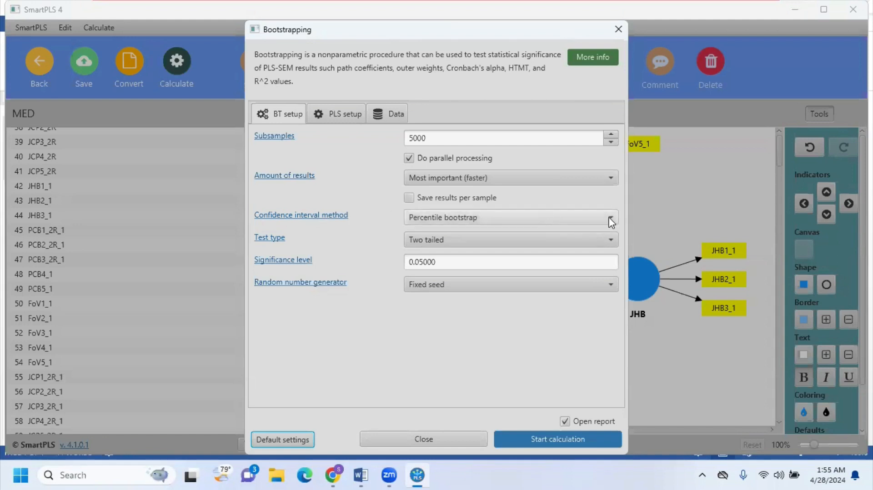
pyautogui.click(611, 222)
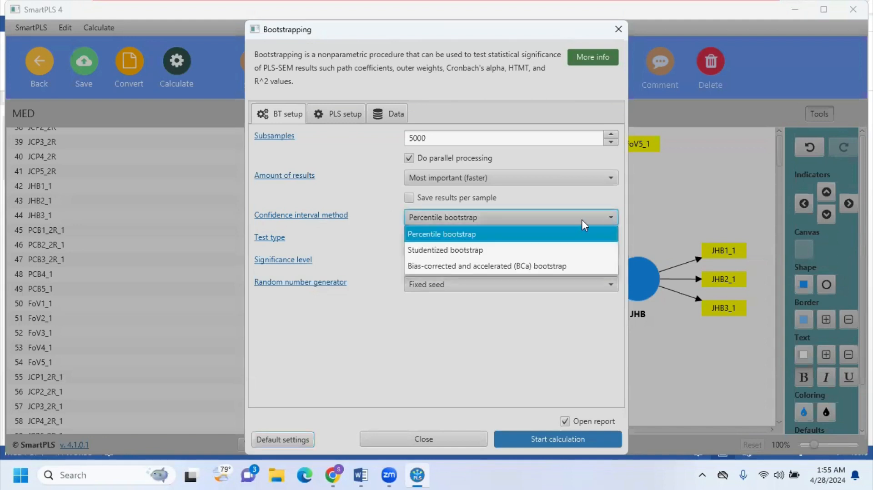
pyautogui.click(450, 268)
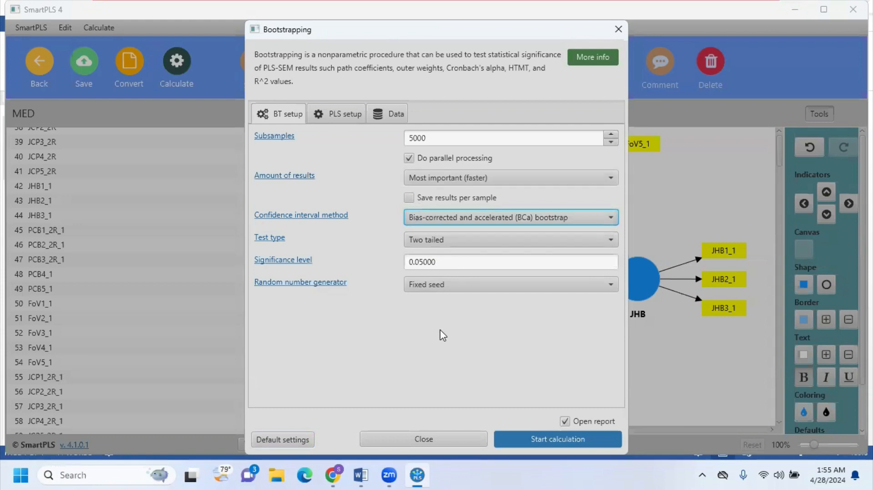
pyautogui.click(533, 440)
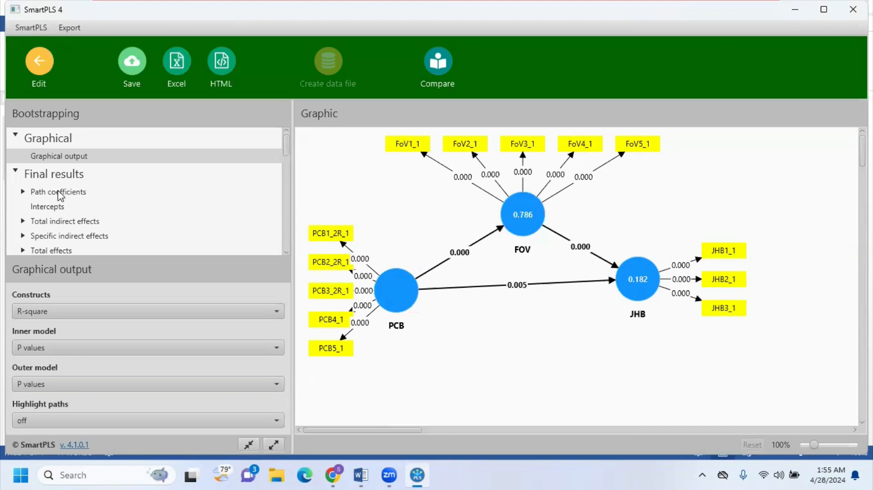
# Step: Examine the path coefficients and specific indirect effects in the bootstrapping report and compare them with the mediation diagram in Word
pyautogui.click(60, 193)
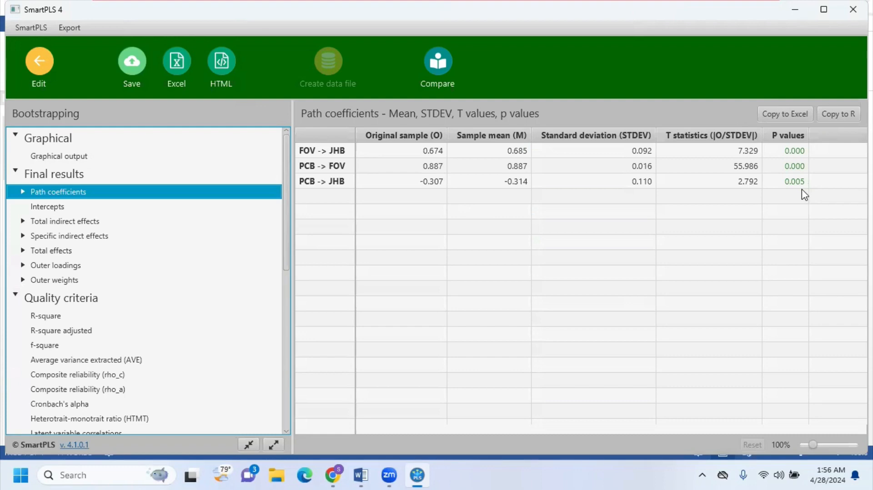
pyautogui.click(96, 238)
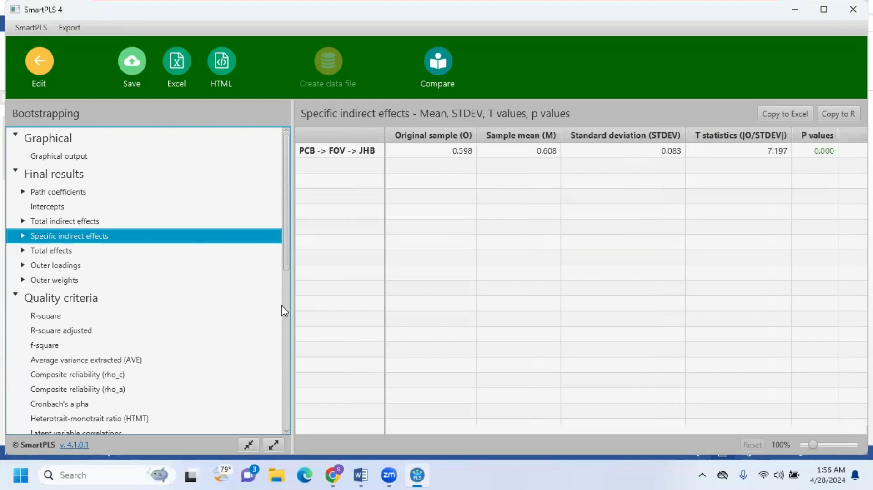
pyautogui.click(364, 475)
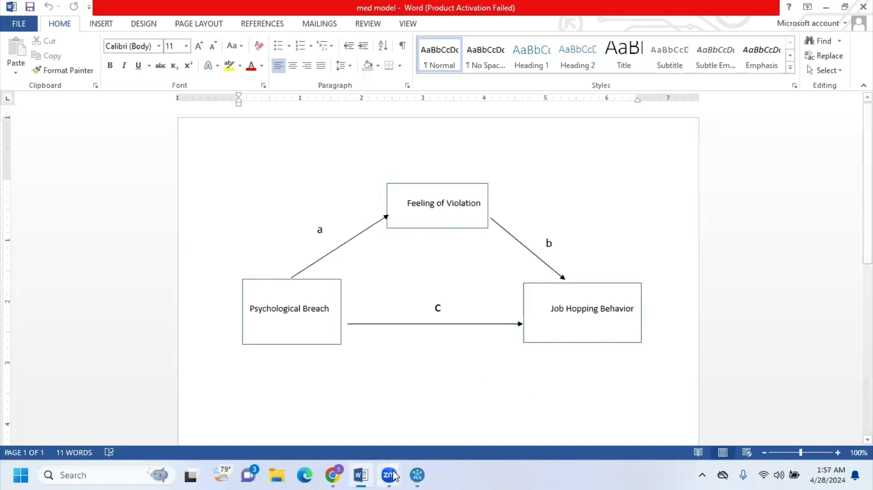
pyautogui.click(415, 475)
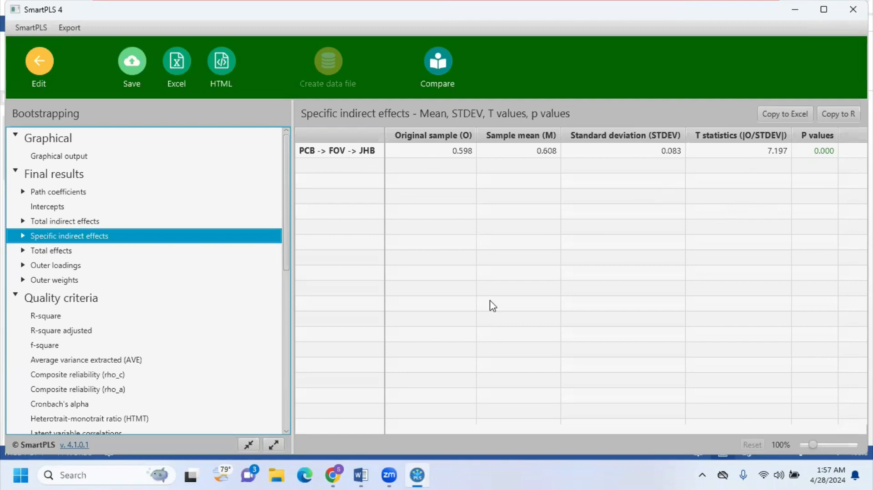
pyautogui.click(370, 476)
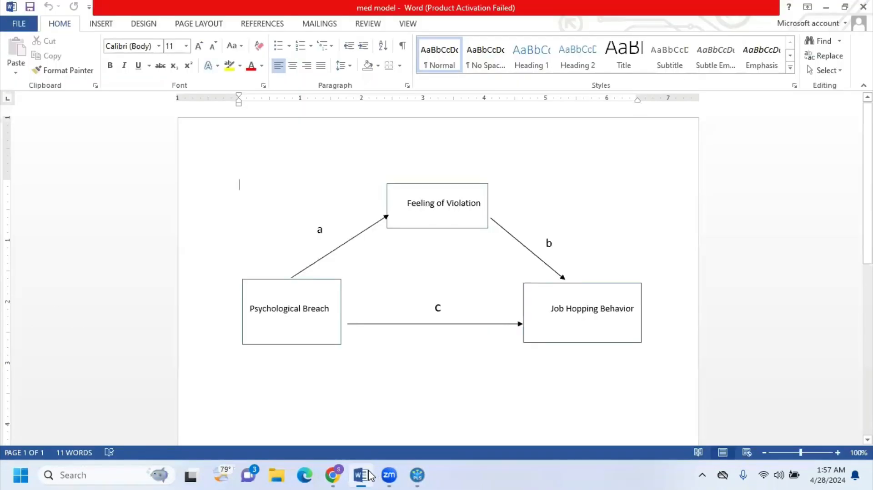